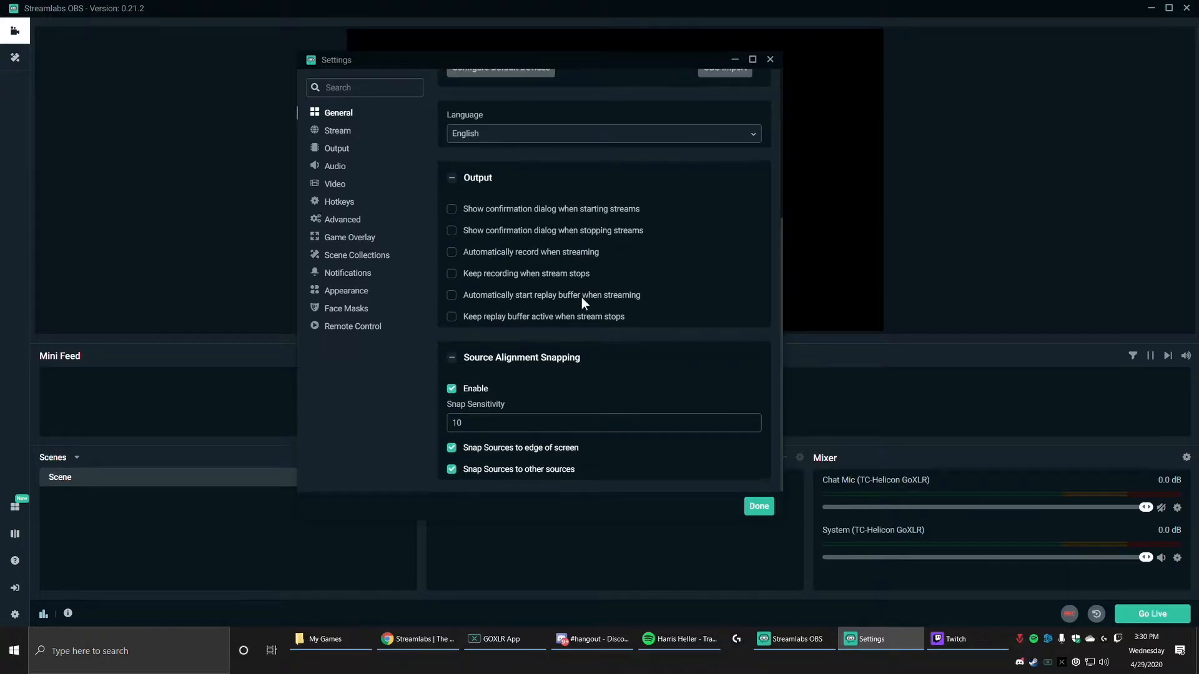
Step: Open the stream settings and place the cursor in the empty stream key field
{"action": "left_click", "coordinate": [338, 132]}
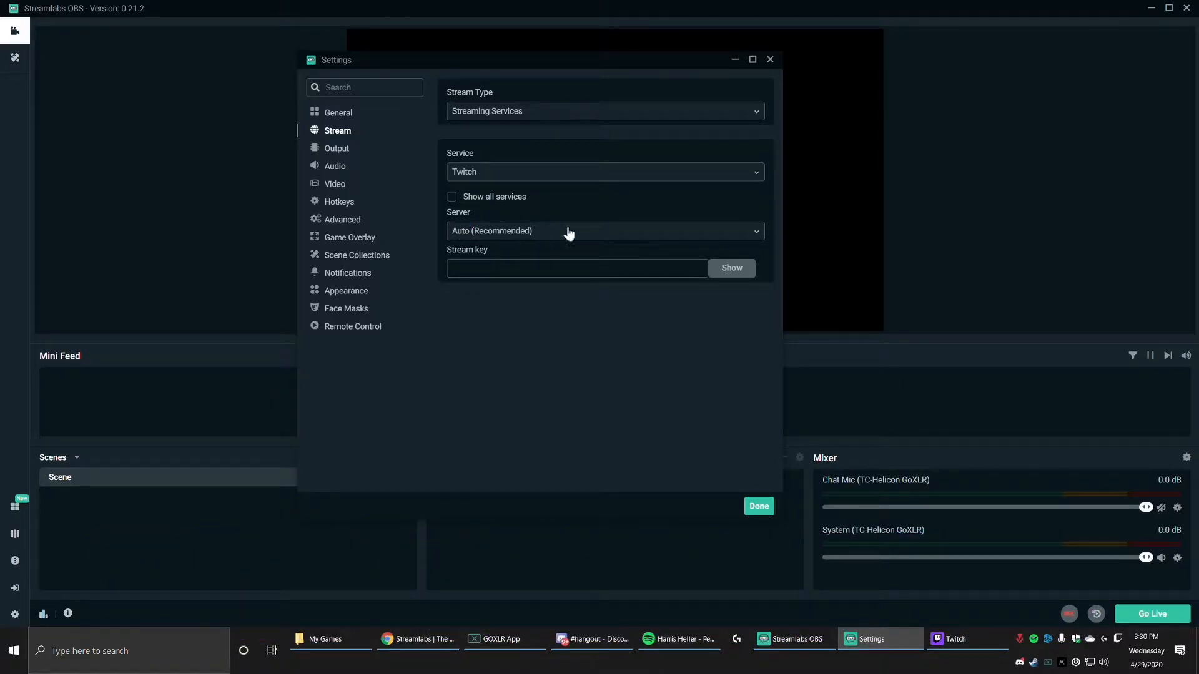
{"action": "left_click", "coordinate": [546, 268]}
Step: Set the rate control to CBR in the streaming output settings
{"action": "left_click", "coordinate": [334, 150]}
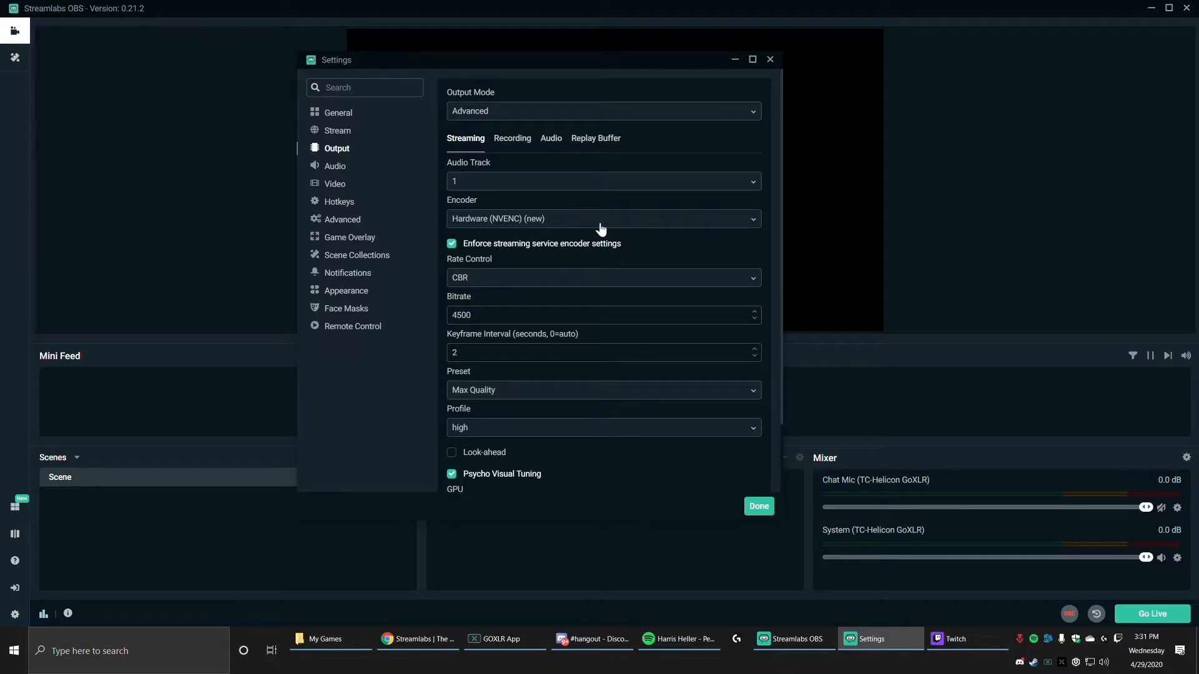
{"action": "left_click", "coordinate": [487, 281]}
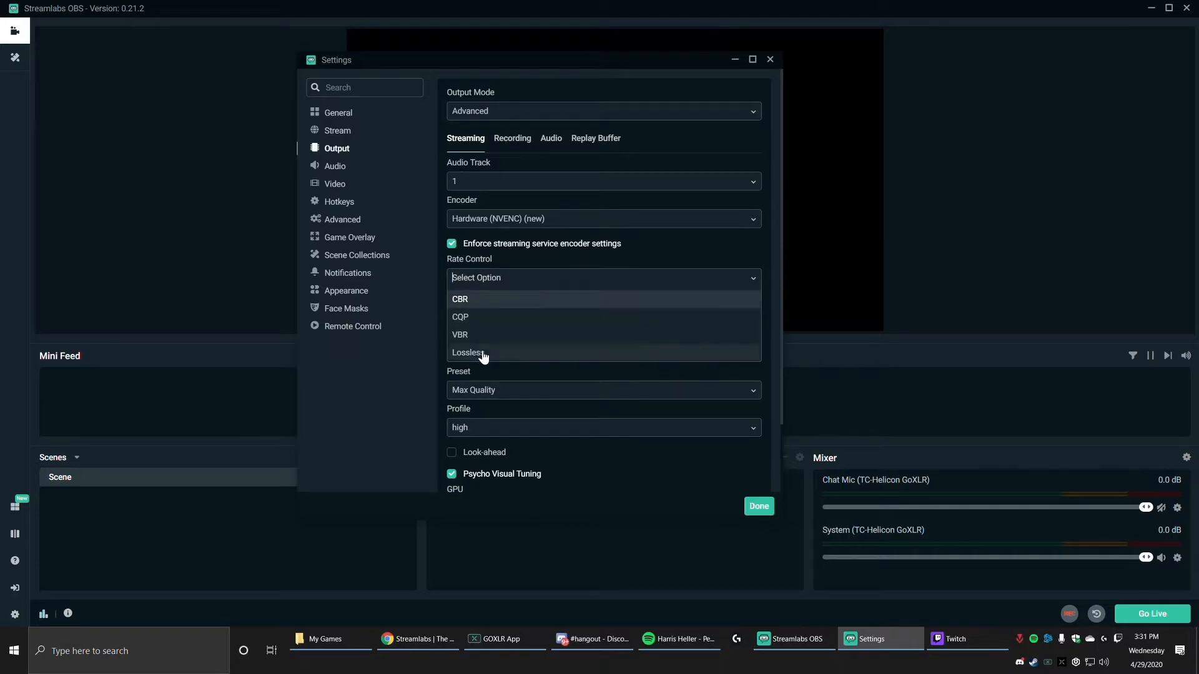
{"action": "left_click", "coordinate": [500, 301]}
Step: Try a streaming bitrate of 3500 and set it to 4500
{"action": "left_click_drag", "start_coordinate": [472, 314], "coordinate": [450, 315]}
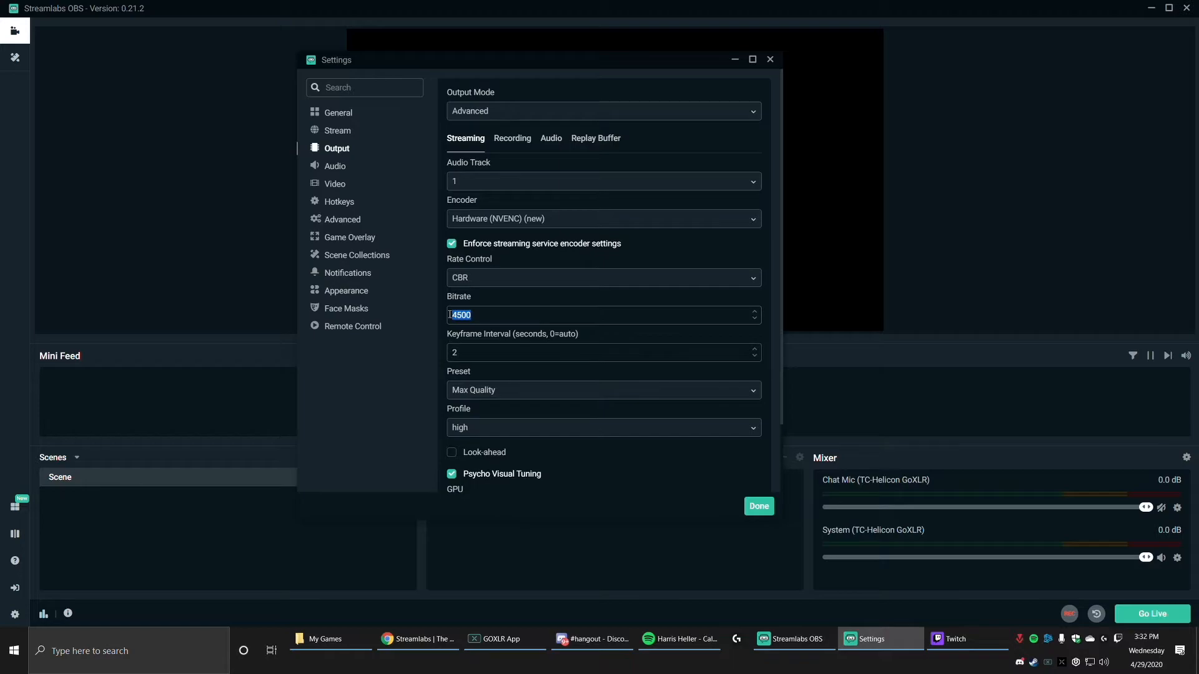
{"action": "type", "text": "3500"}
{"action": "key", "text": "BackSpace"}
{"action": "key", "text": "BackSpace"}
{"action": "key", "text": "BackSpace"}
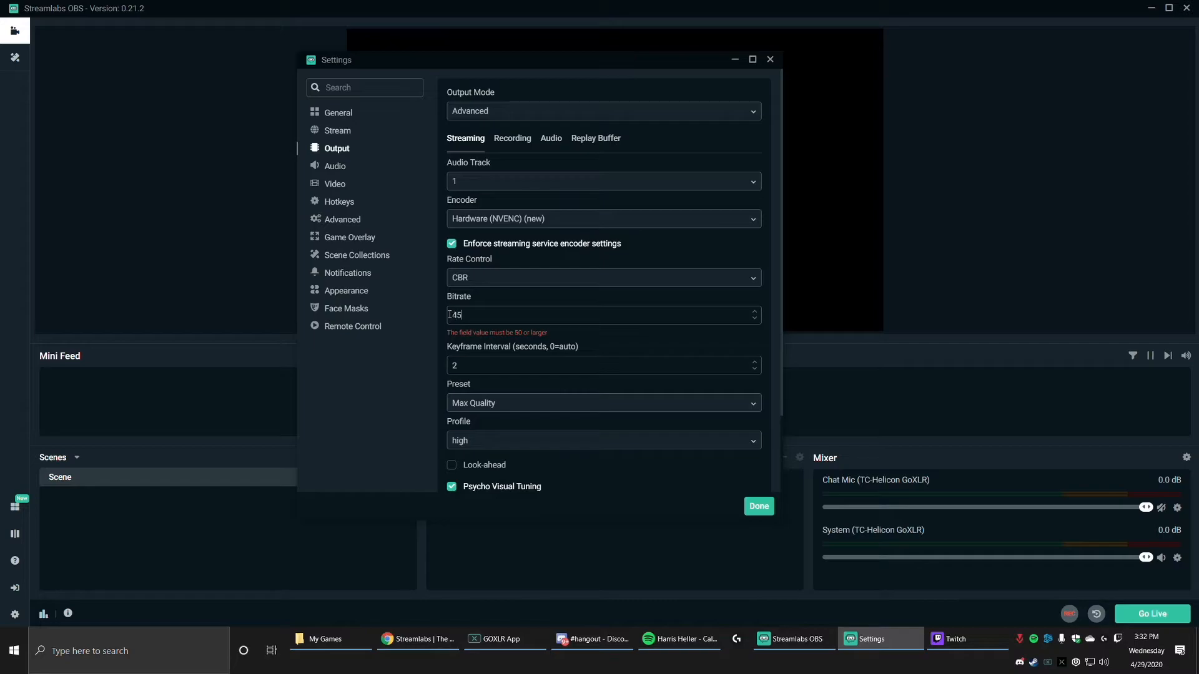
{"action": "type", "text": "00"}
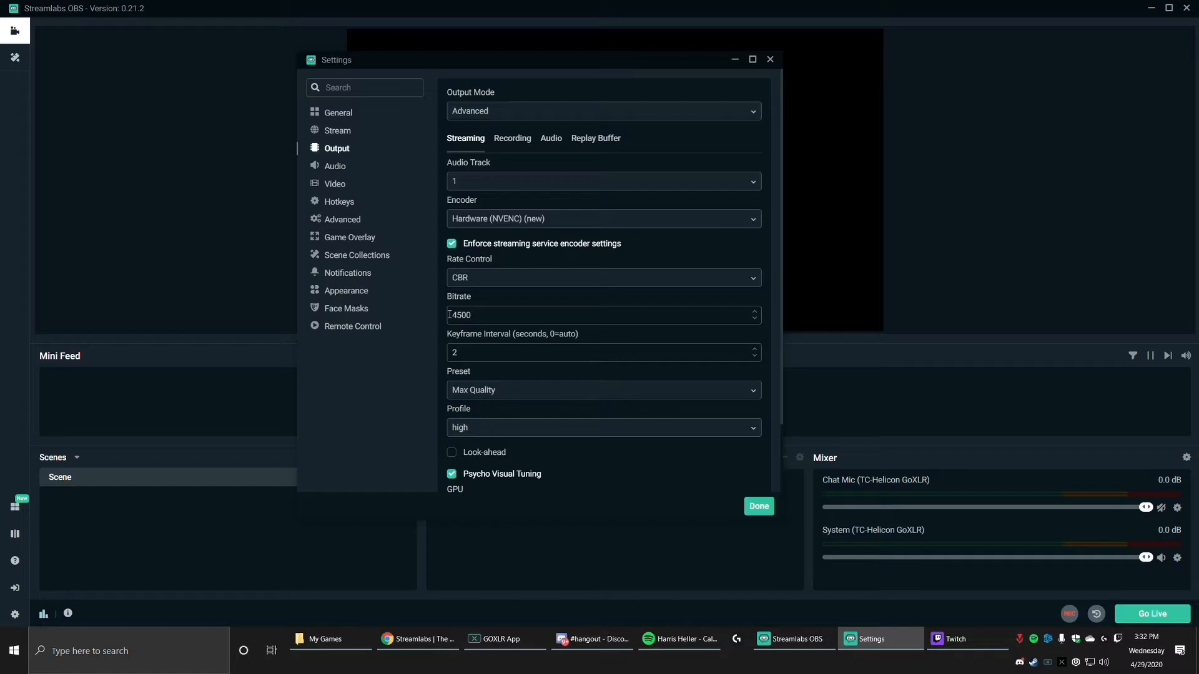
Step: Try a streaming bitrate of 6000 and return it to 4500
{"action": "key", "text": "BackSpace"}
{"action": "key", "text": "BackSpace"}
{"action": "key", "text": "BackSpace"}
{"action": "key", "text": "BackSpace"}
{"action": "type", "text": "6000"}
{"action": "key", "text": "BackSpace"}
{"action": "key", "text": "BackSpace"}
{"action": "key", "text": "BackSpace"}
{"action": "key", "text": "BackSpace"}
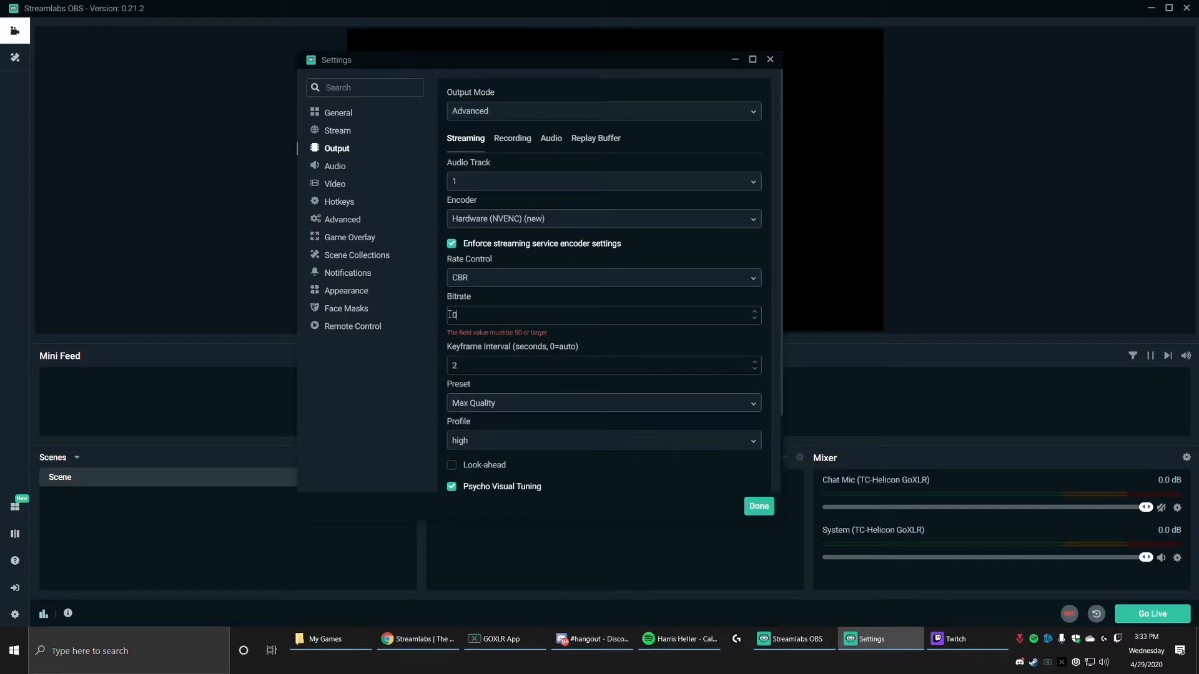
{"action": "type", "text": "4500"}
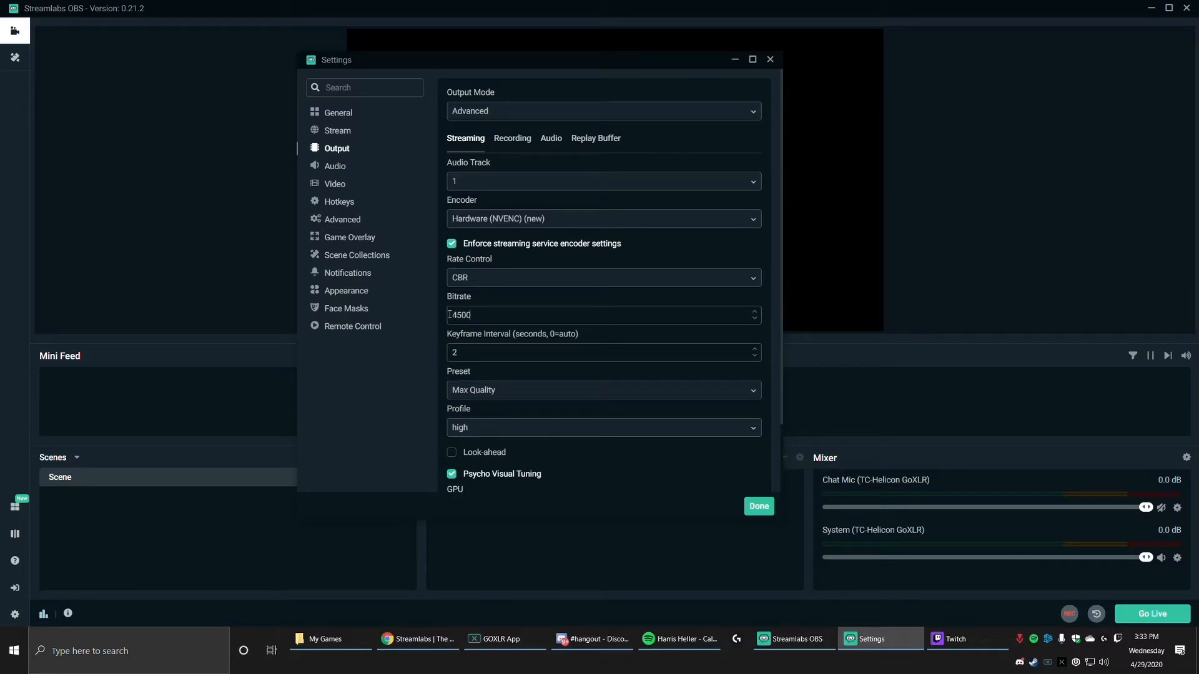
Step: Try a keyframe interval of 0 and set it to 2 seconds
{"action": "key", "text": "Tab"}
{"action": "type", "text": "0"}
{"action": "left_click_drag", "start_coordinate": [480, 354], "coordinate": [350, 355]}
{"action": "type", "text": "2"}
Step: Set the encoder preset to Max Quality, trying the Quality preset for comparison
{"action": "left_click", "coordinate": [518, 398]}
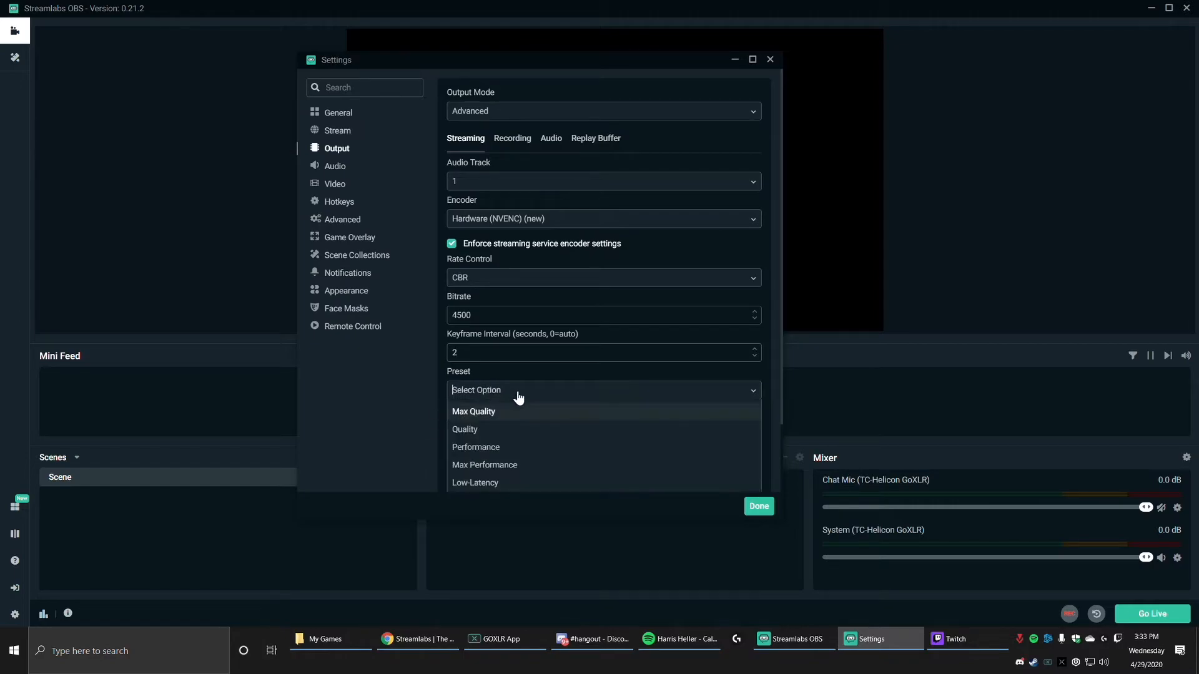
{"action": "left_click", "coordinate": [481, 411]}
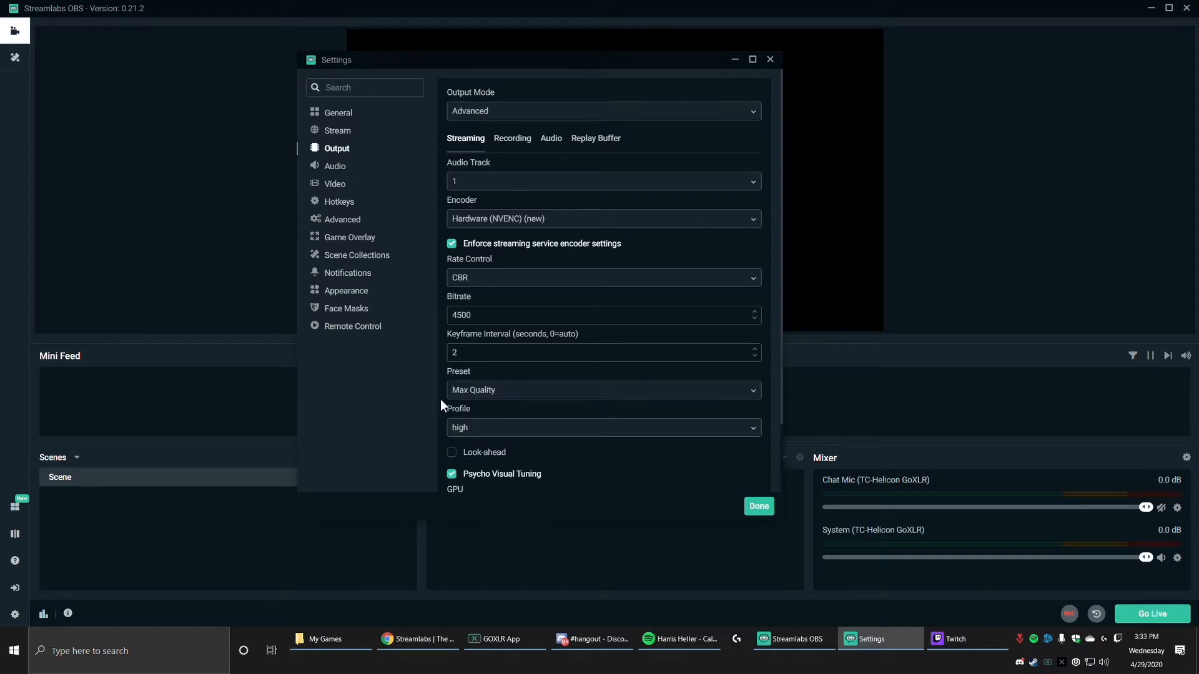
{"action": "scroll", "coordinate": [441, 401], "scroll_direction": "down", "scroll_amount": 3}
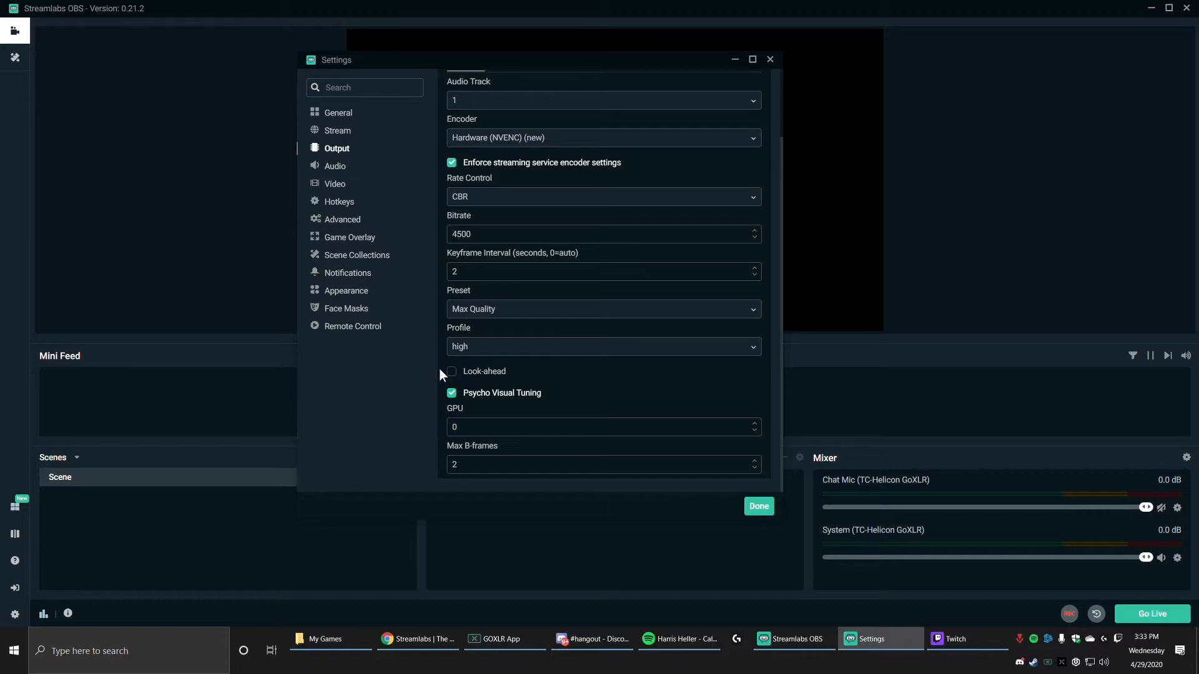
{"action": "left_click", "coordinate": [515, 310]}
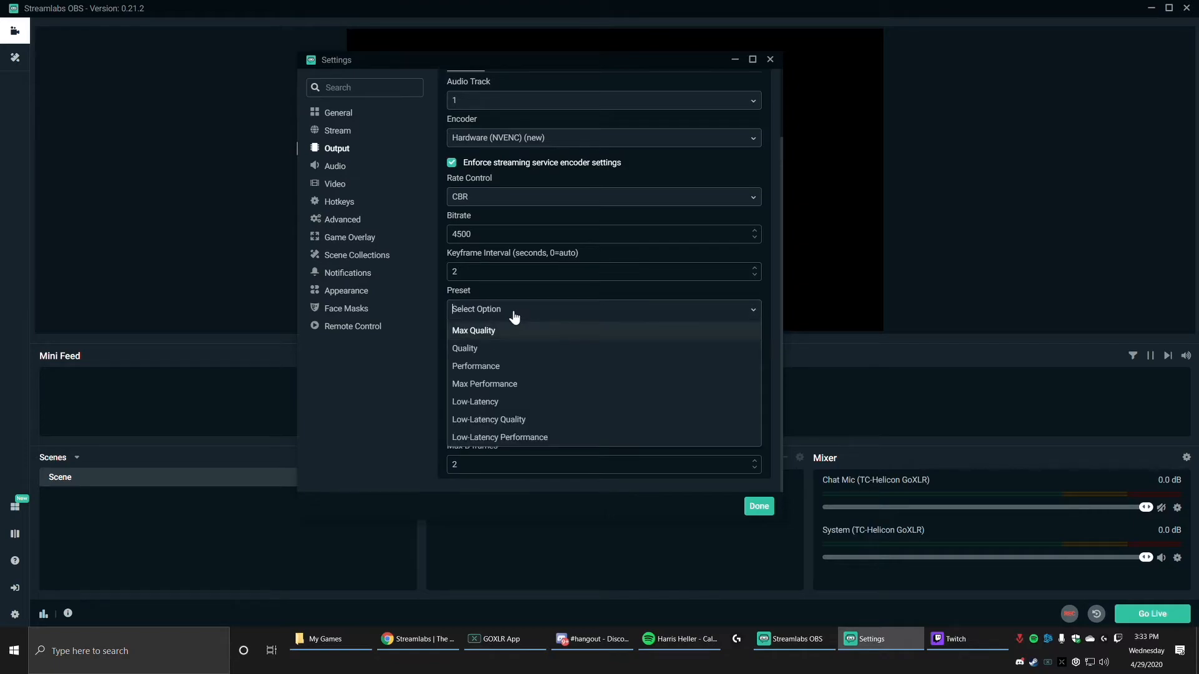
{"action": "left_click", "coordinate": [477, 349]}
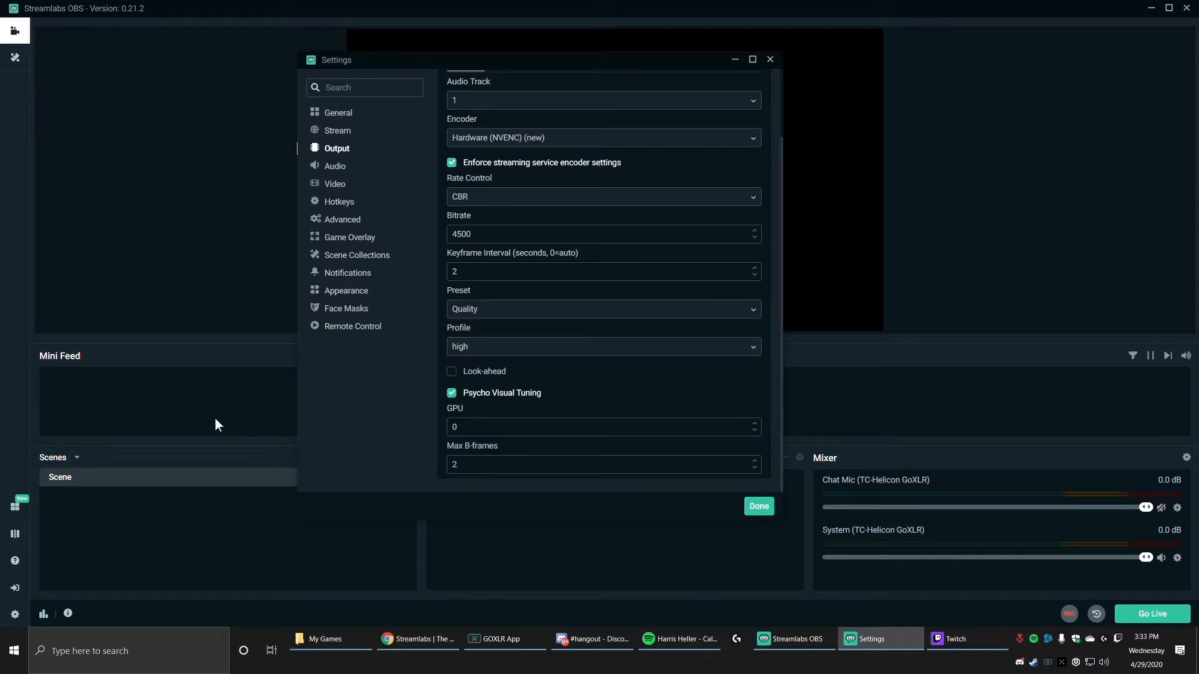
{"action": "left_click", "coordinate": [503, 318]}
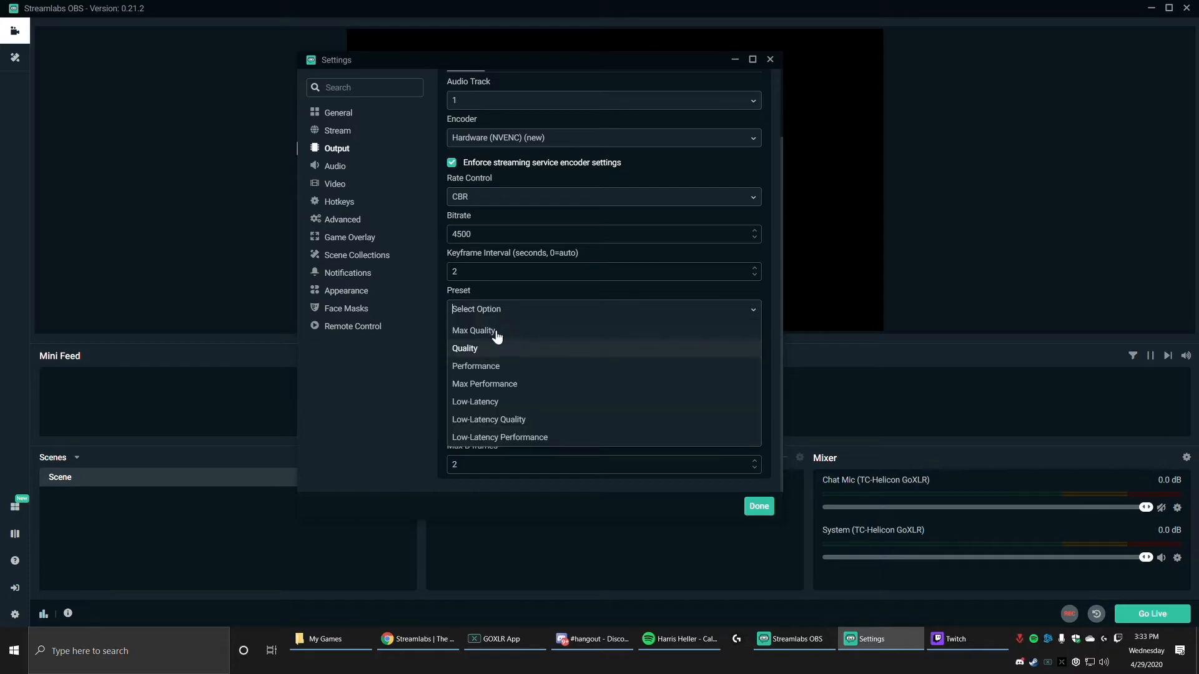
{"action": "left_click", "coordinate": [497, 330]}
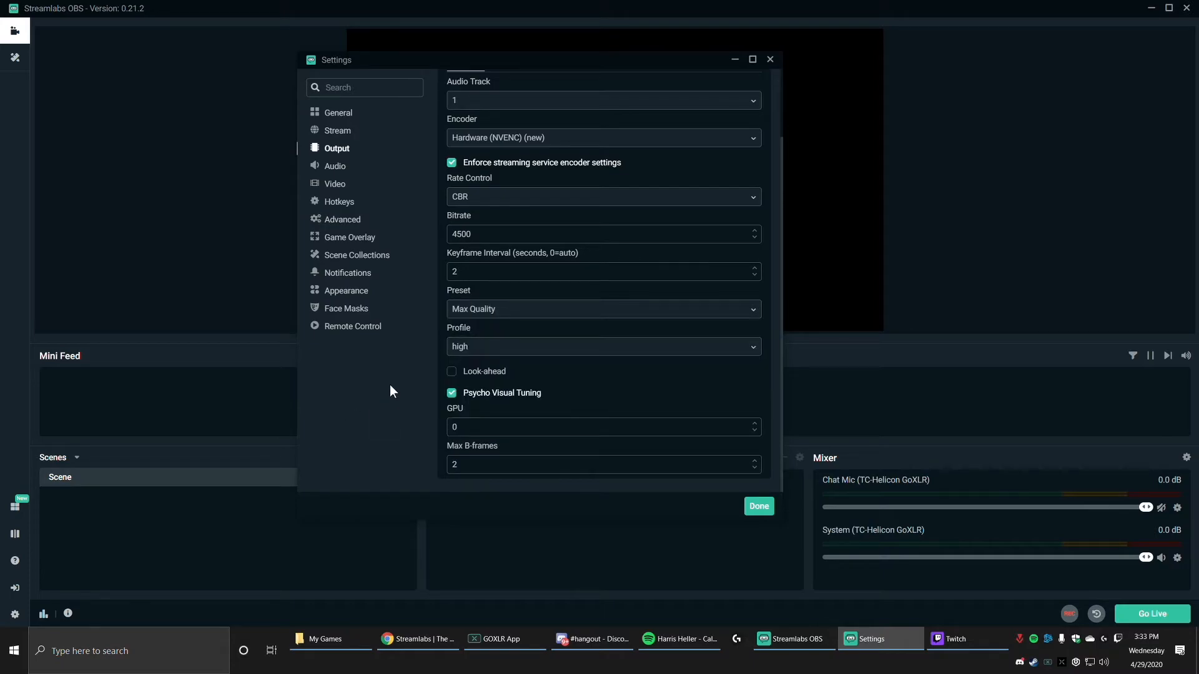
Step: Set the encoder profile to high and raise Max B-frames by one
{"action": "left_click", "coordinate": [476, 348]}
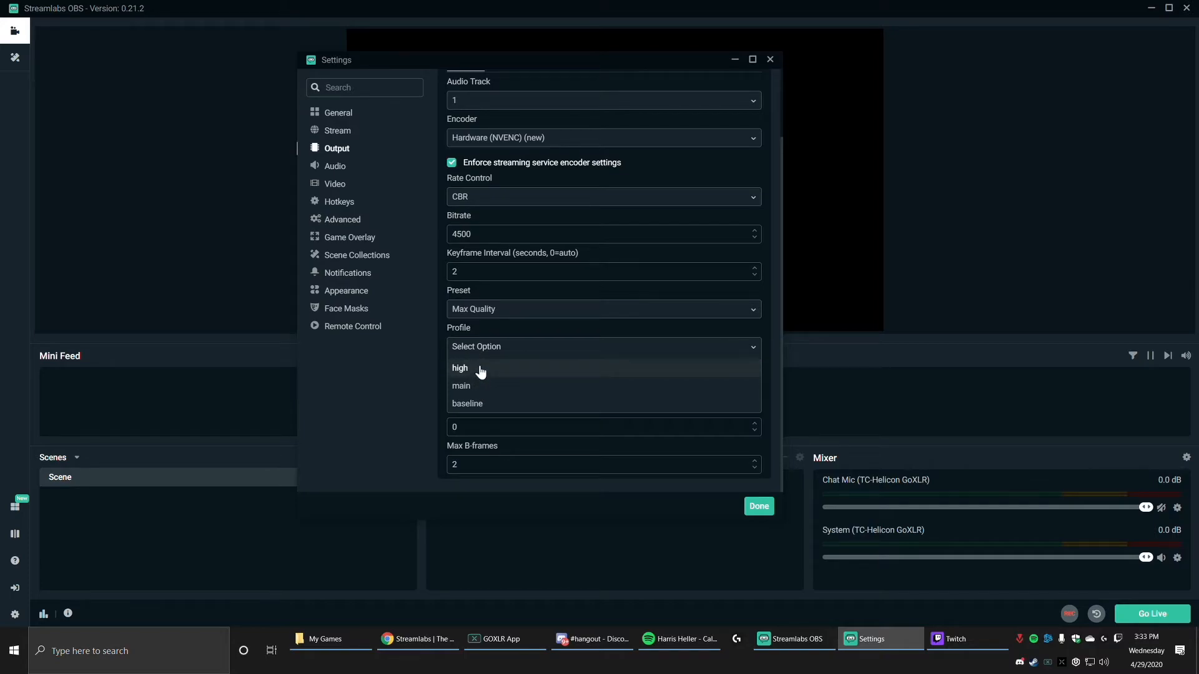
{"action": "left_click", "coordinate": [482, 369]}
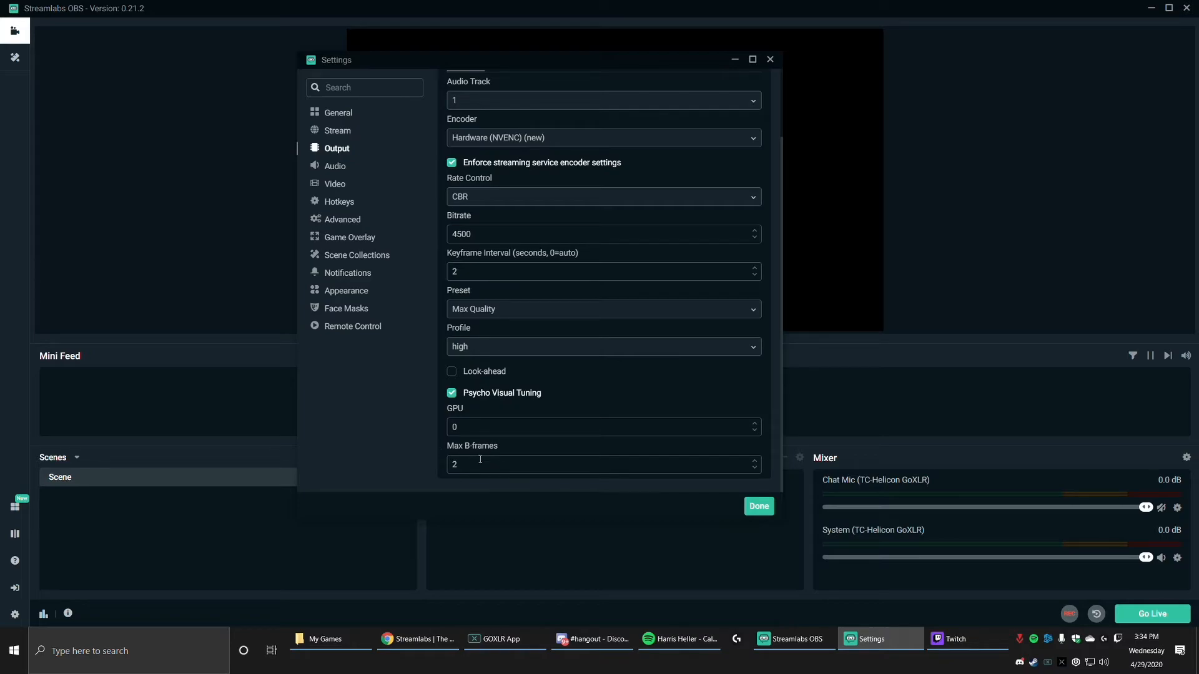
{"action": "left_click", "coordinate": [754, 461]}
{"action": "scroll", "coordinate": [702, 415], "scroll_direction": "up", "scroll_amount": 3}
{"action": "scroll", "coordinate": [509, 381], "scroll_direction": "down", "scroll_amount": 3}
Step: In the video settings, try a base canvas resolution of 2560x1440 and set it to 1920x1080
{"action": "left_click", "coordinate": [330, 187]}
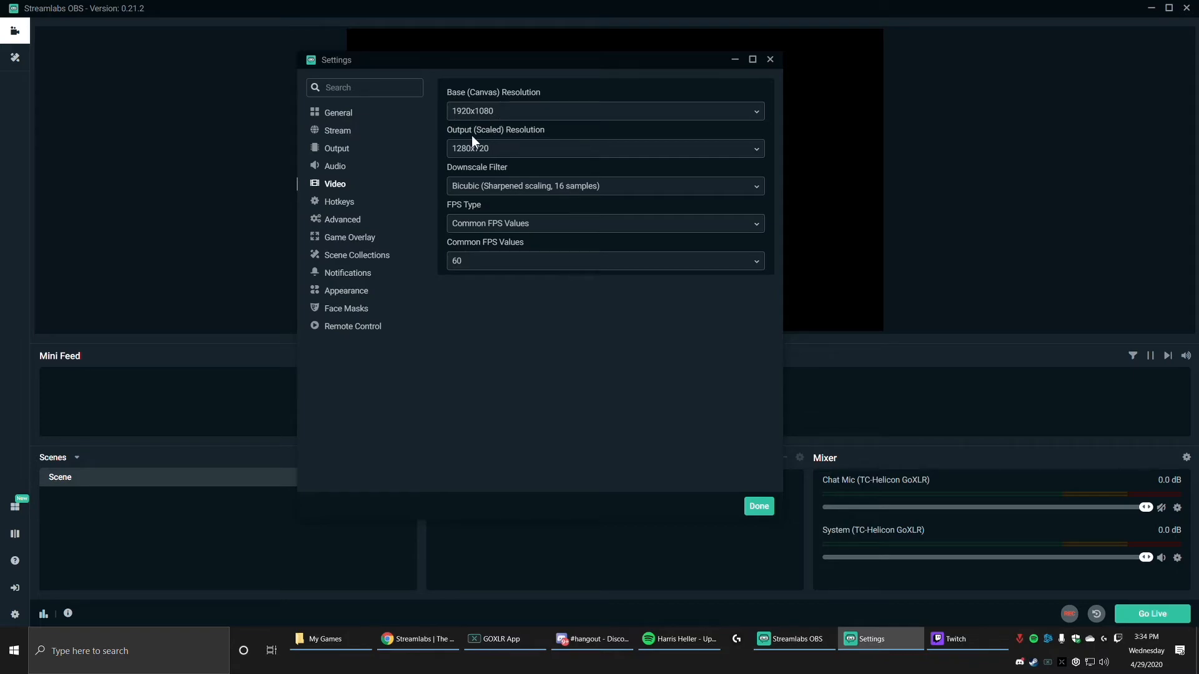
{"action": "left_click", "coordinate": [512, 116]}
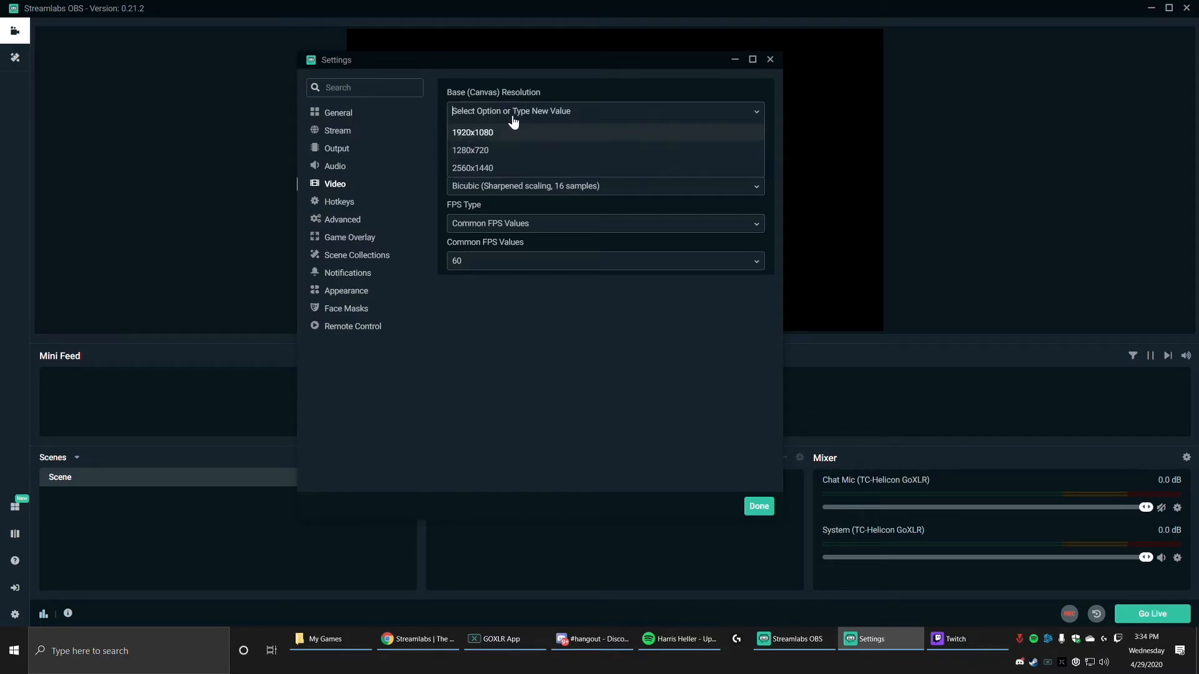
{"action": "left_click", "coordinate": [484, 169]}
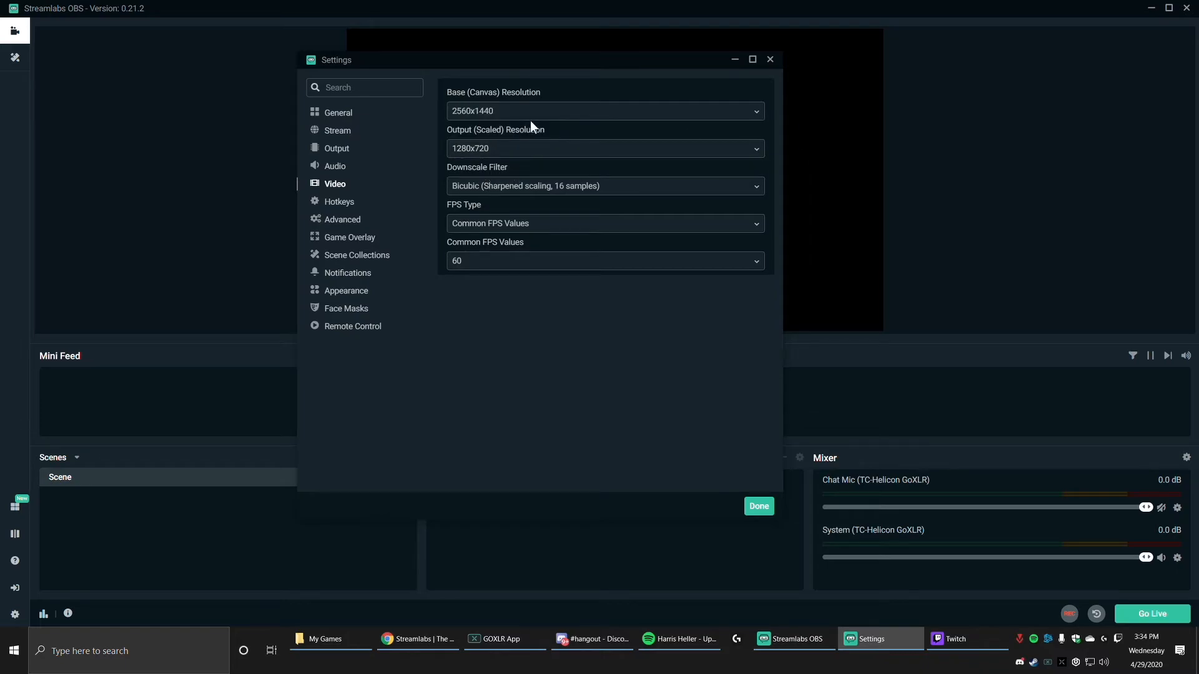
{"action": "left_click", "coordinate": [570, 118]}
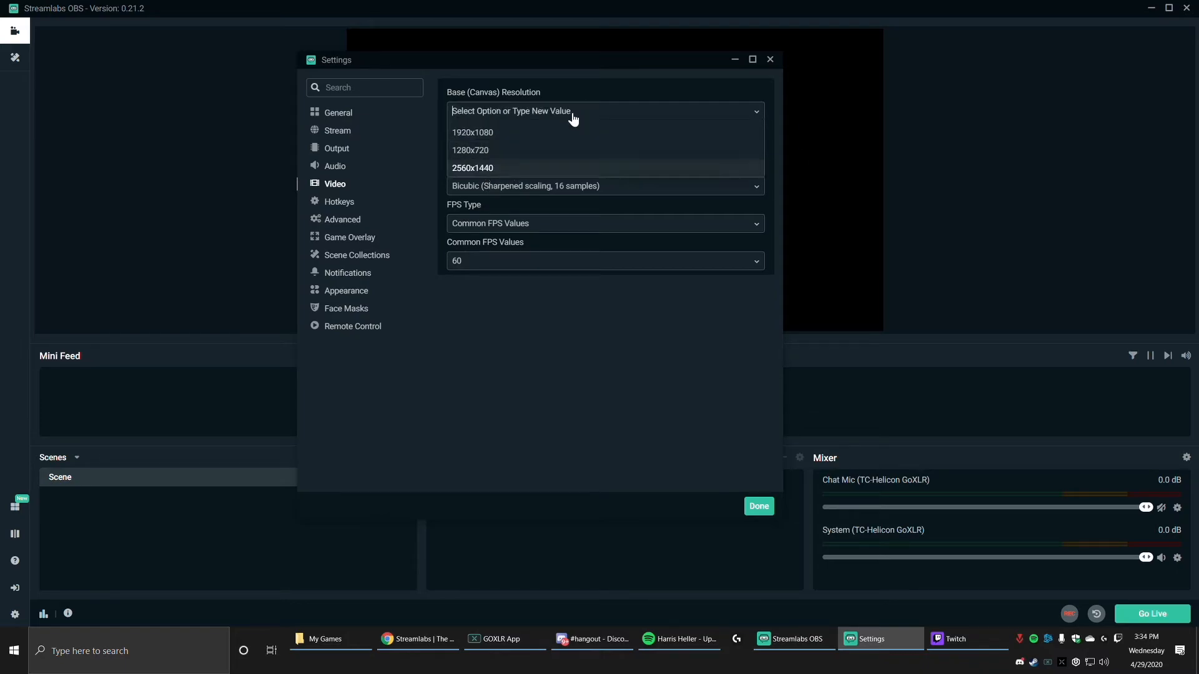
{"action": "left_click", "coordinate": [504, 131]}
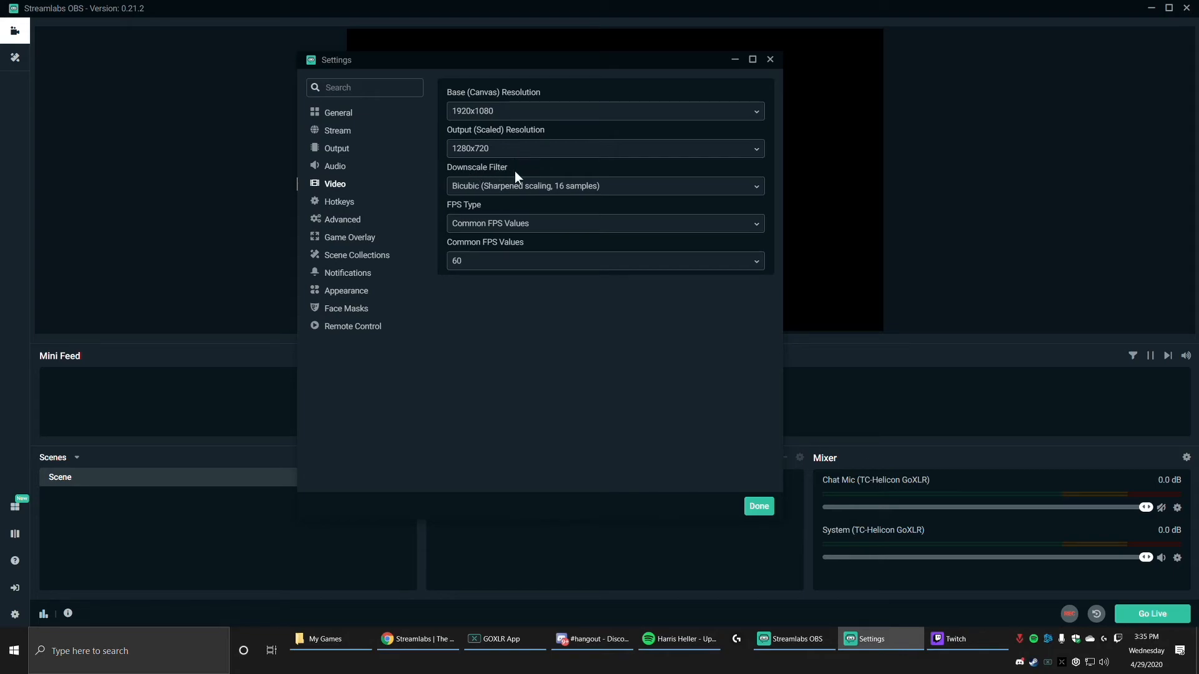
Step: Try the Lanczos downscale filter and set it to Bicubic (Sharpened scaling, 16 samples)
{"action": "left_click", "coordinate": [590, 186]}
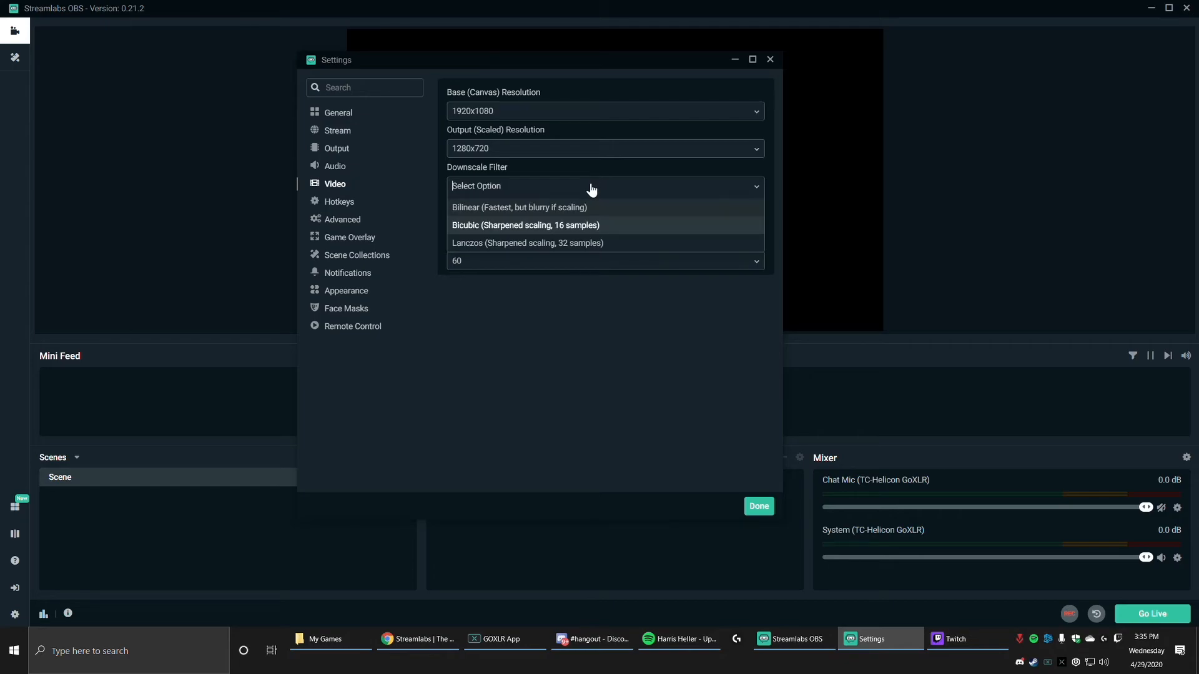
{"action": "left_click", "coordinate": [457, 244]}
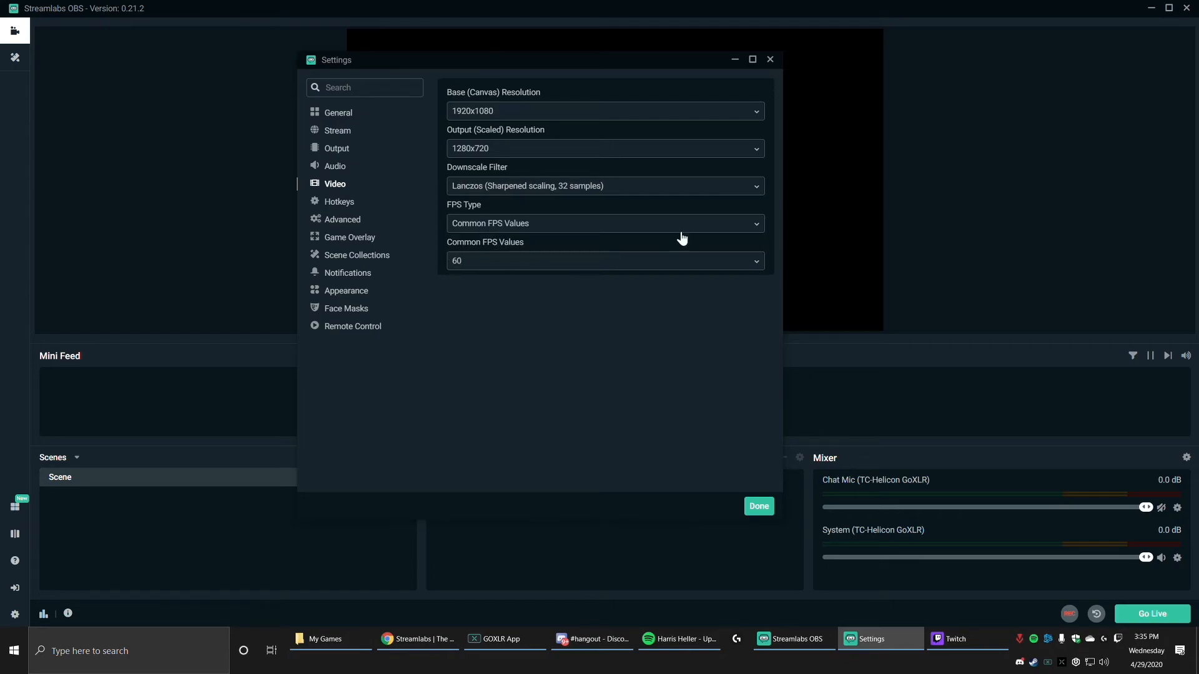
{"action": "left_click", "coordinate": [575, 195]}
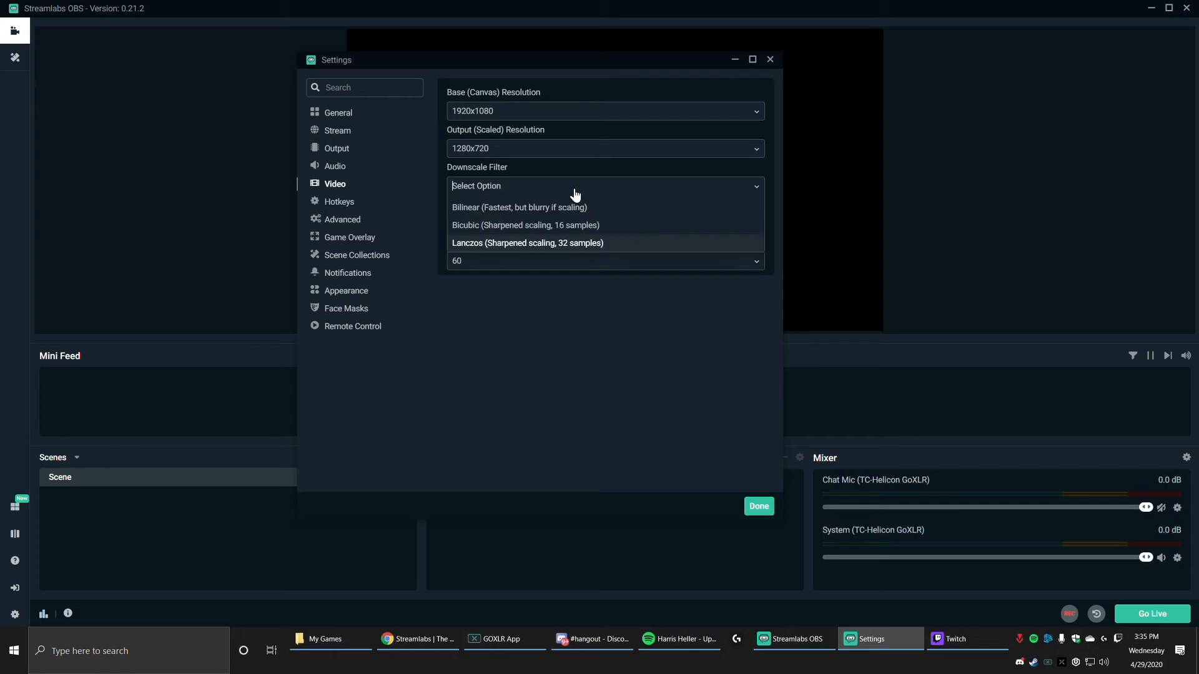
{"action": "left_click", "coordinate": [562, 224]}
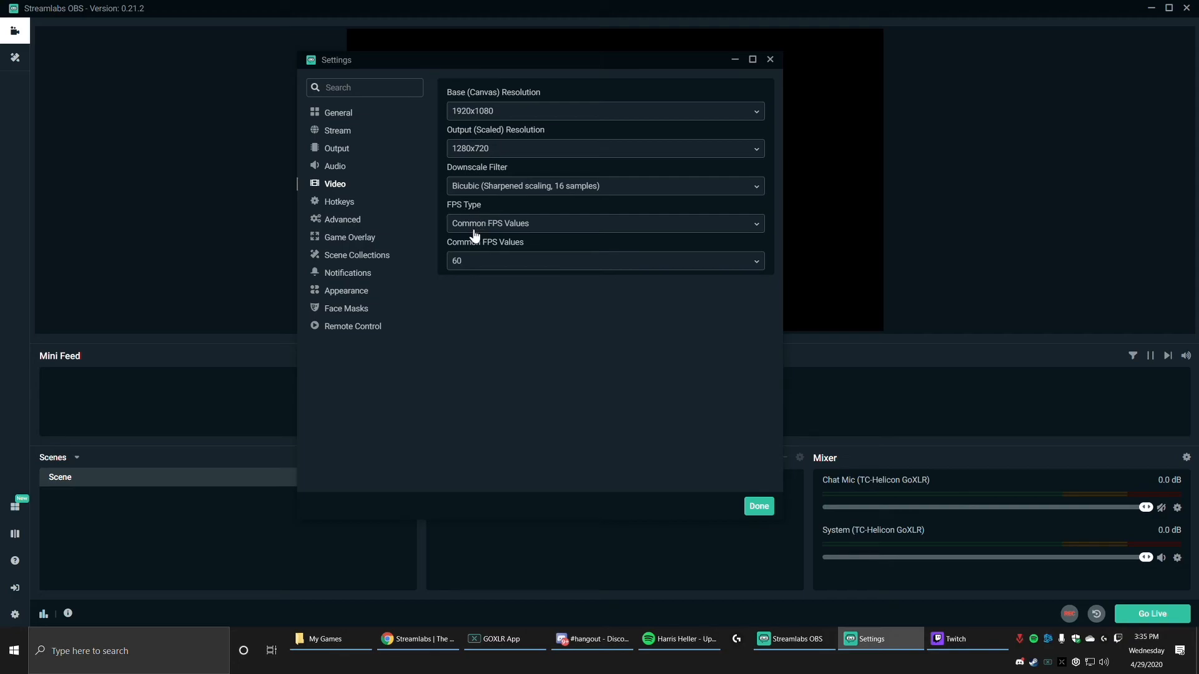
Step: Keep the FPS type as Common FPS Values, try 30 FPS and set the frame rate to 60
{"action": "left_click", "coordinate": [547, 235]}
{"action": "left_click", "coordinate": [534, 245]}
{"action": "left_click", "coordinate": [469, 266]}
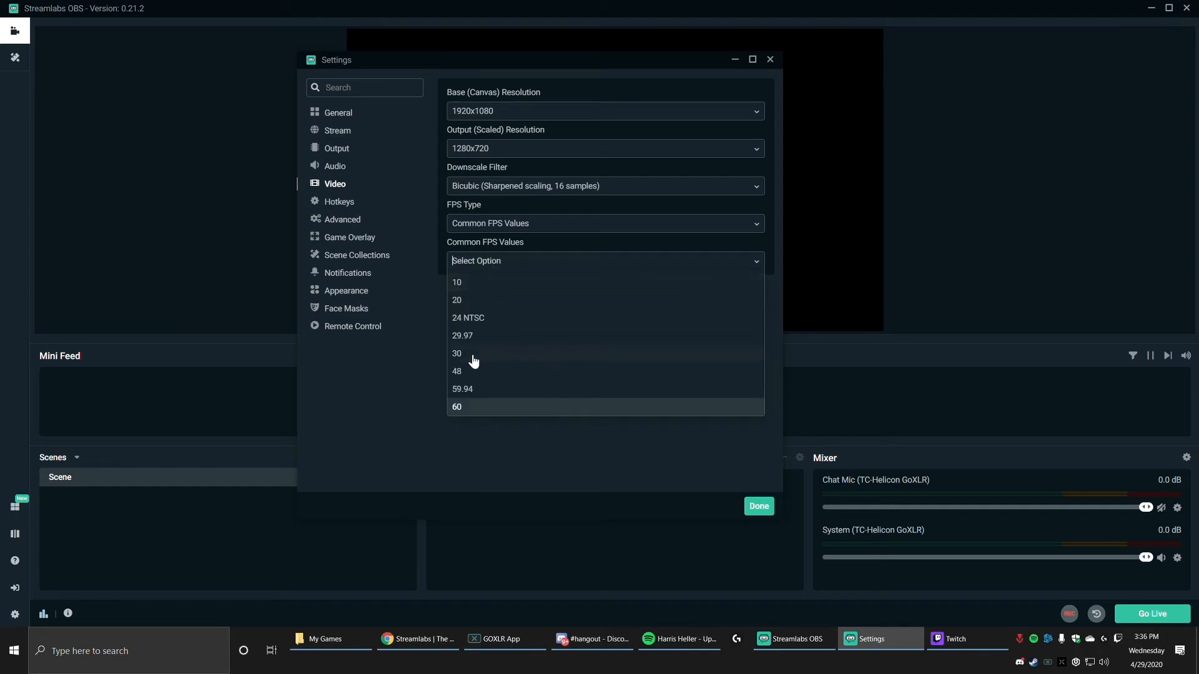
{"action": "left_click", "coordinate": [473, 361]}
{"action": "left_click", "coordinate": [511, 268]}
{"action": "left_click", "coordinate": [485, 407]}
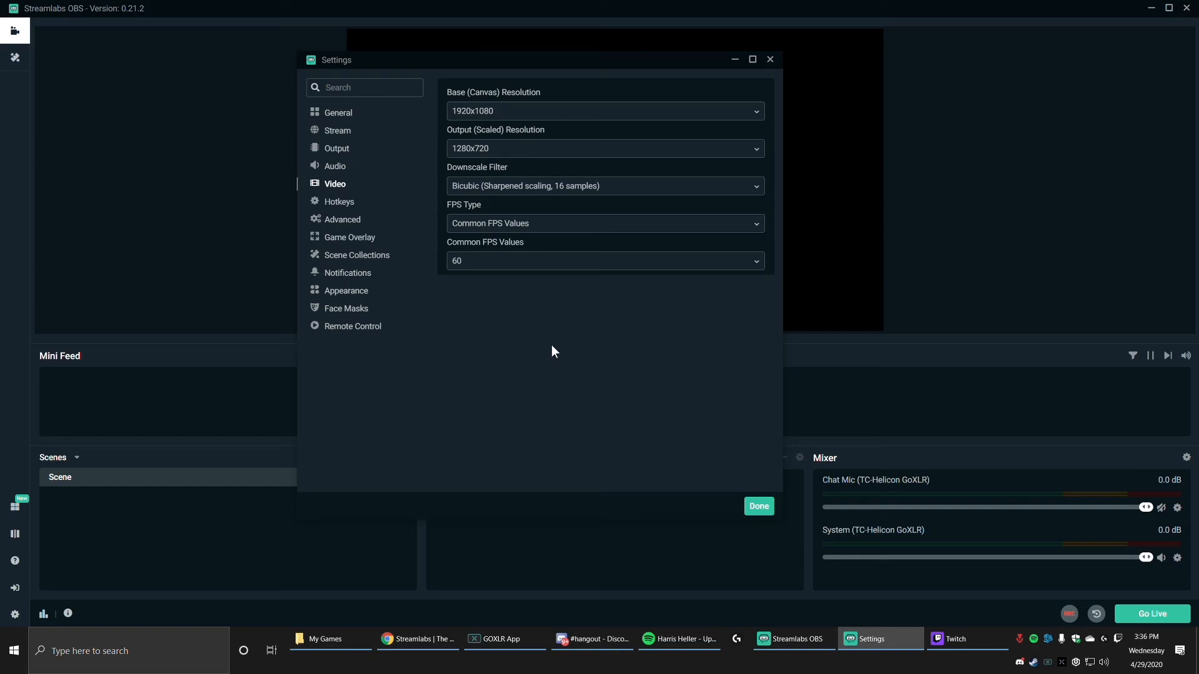
Step: Try streaming bitrates of 3000 and 5090 in the output settings
{"action": "left_click", "coordinate": [339, 154]}
{"action": "left_click_drag", "start_coordinate": [474, 315], "coordinate": [372, 318]}
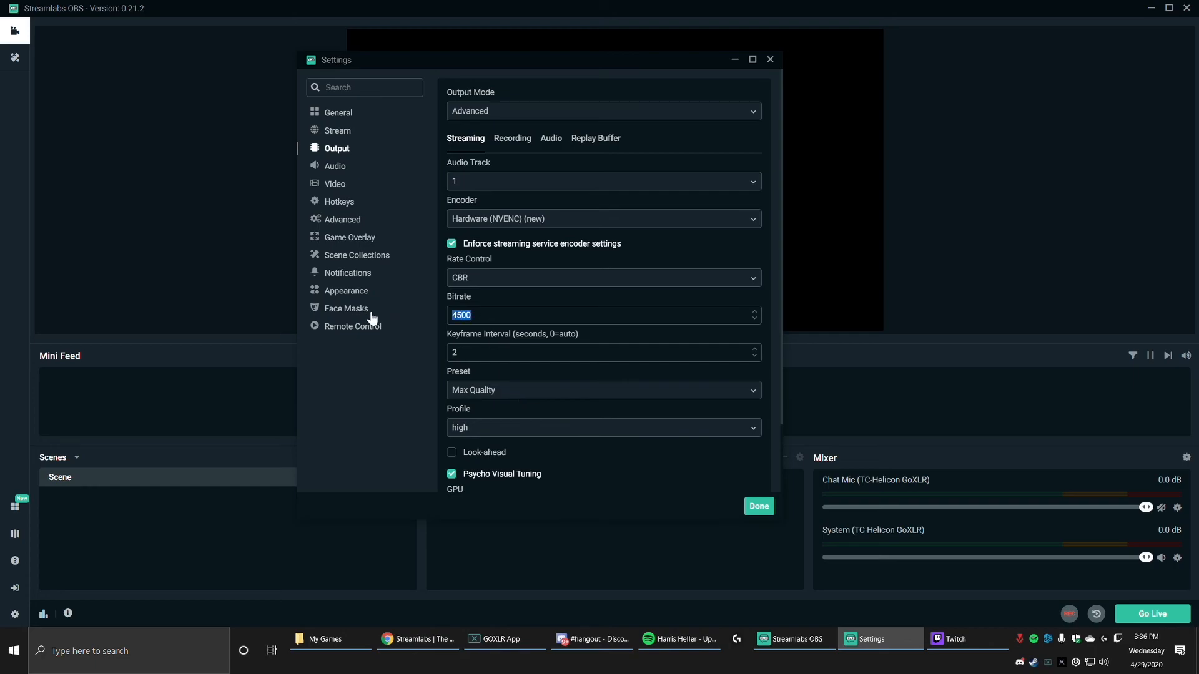
{"action": "type", "text": "3000"}
{"action": "key", "text": "BackSpace"}
{"action": "key", "text": "BackSpace"}
{"action": "key", "text": "BackSpace"}
{"action": "type", "text": "5090"}
Step: Try a frame rate of 30 FPS in the video settings and return it to 60
{"action": "left_click", "coordinate": [336, 184]}
{"action": "left_click", "coordinate": [483, 268]}
{"action": "left_click", "coordinate": [474, 350]}
{"action": "left_click", "coordinate": [476, 267]}
{"action": "left_click", "coordinate": [465, 409]}
Step: Set the streaming bitrate to 4500, check the video settings and close the settings window
{"action": "left_click", "coordinate": [337, 150]}
{"action": "left_click_drag", "start_coordinate": [471, 310], "coordinate": [374, 311]}
{"action": "type", "text": "4500"}
{"action": "left_click", "coordinate": [331, 185]}
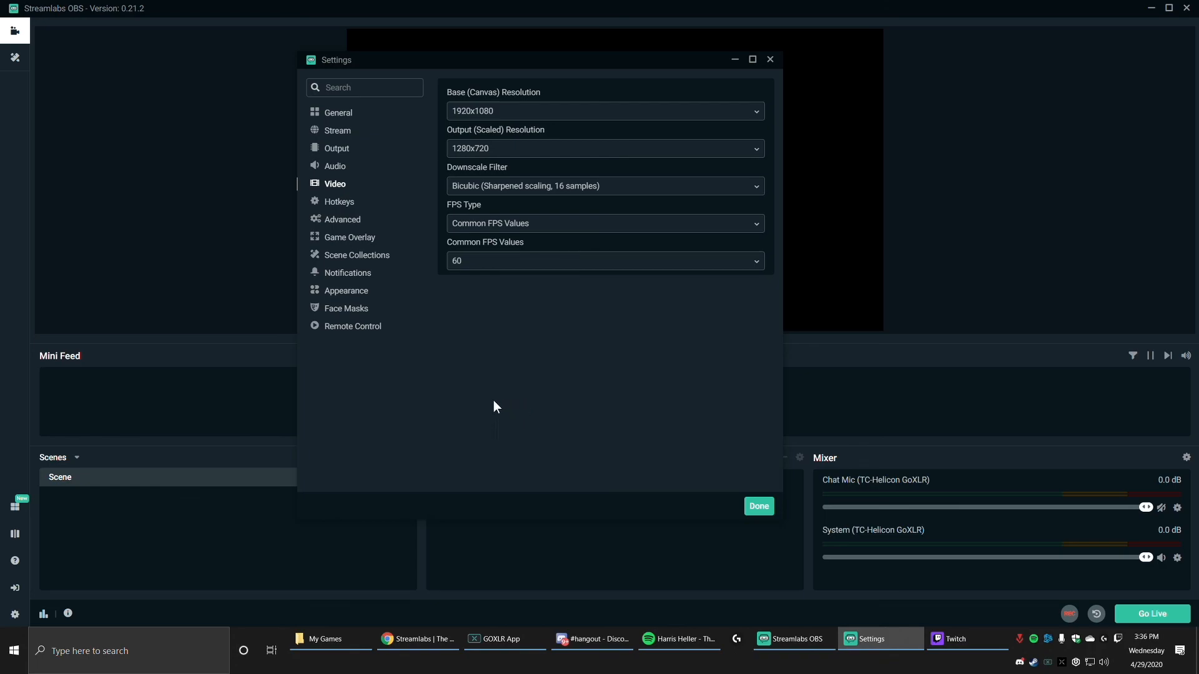
{"action": "left_click", "coordinate": [759, 507]}
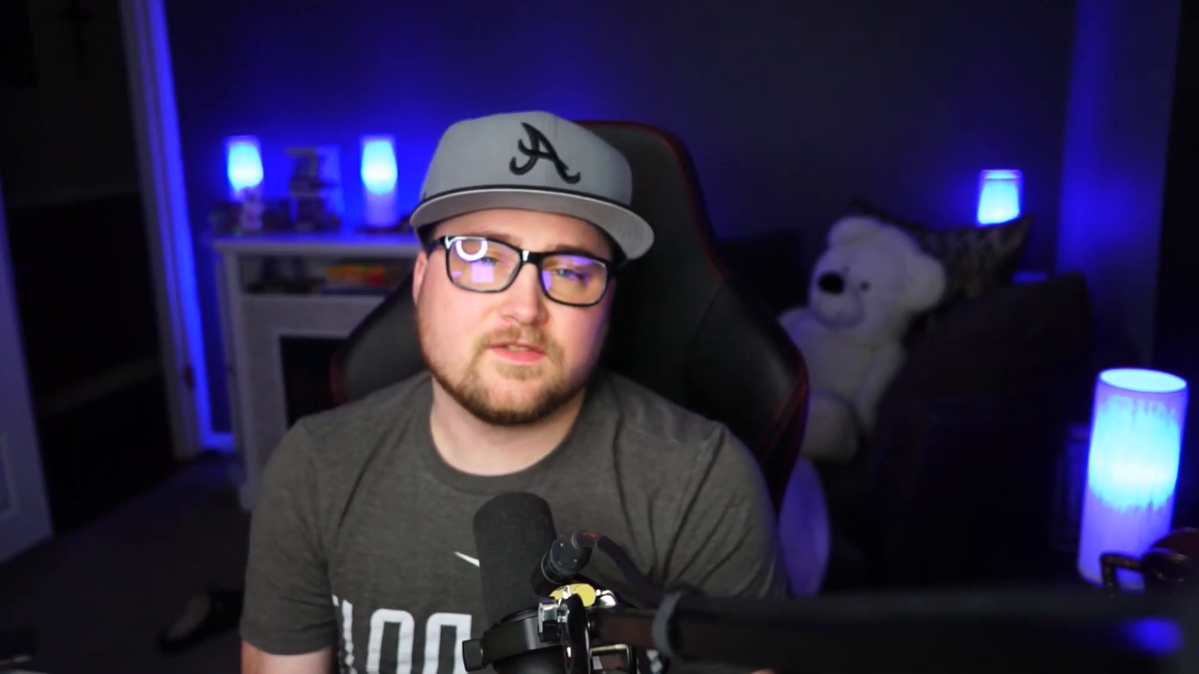